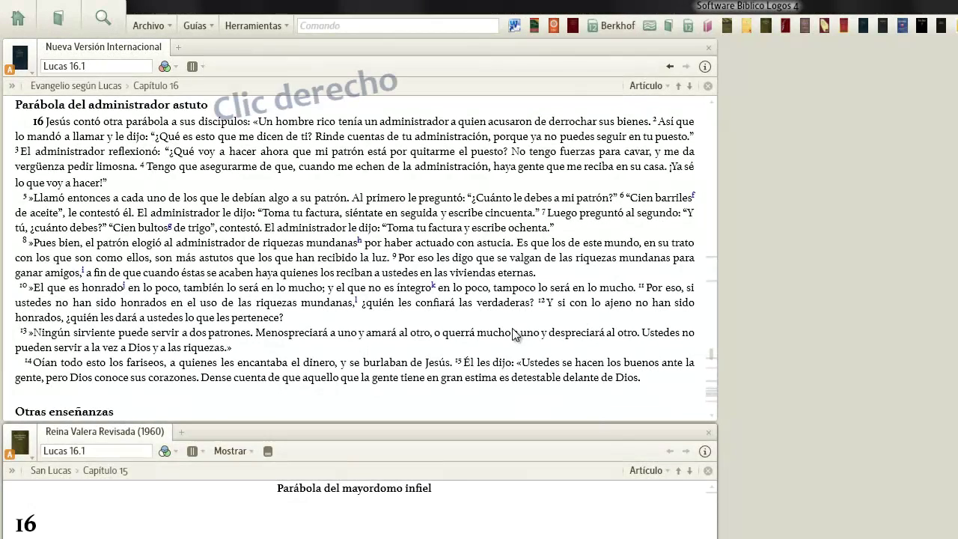
Open a Bible word study for "rico" from Lucas 16.1 in the Nueva Versión Internacional.
{"action": "right_click", "coordinate": [324, 122]}
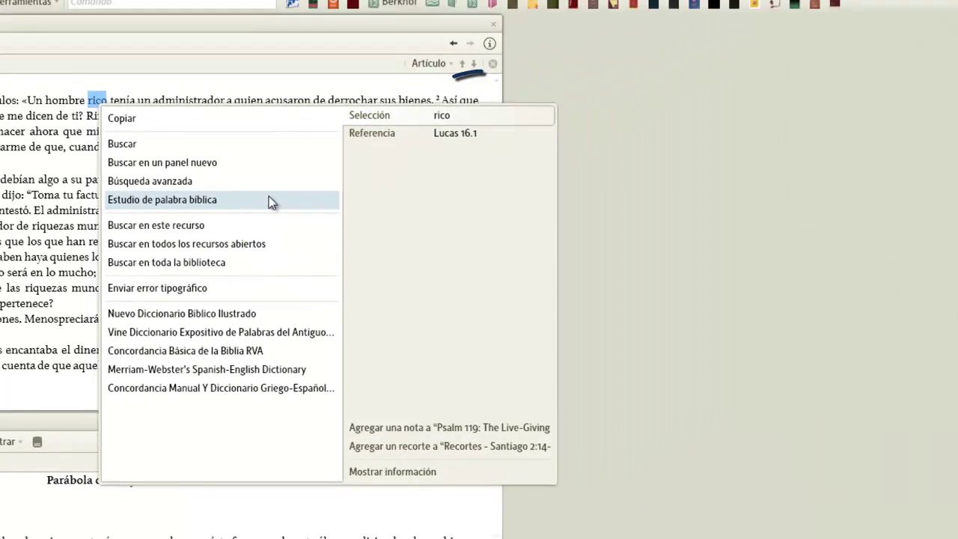
{"action": "left_click", "coordinate": [394, 152]}
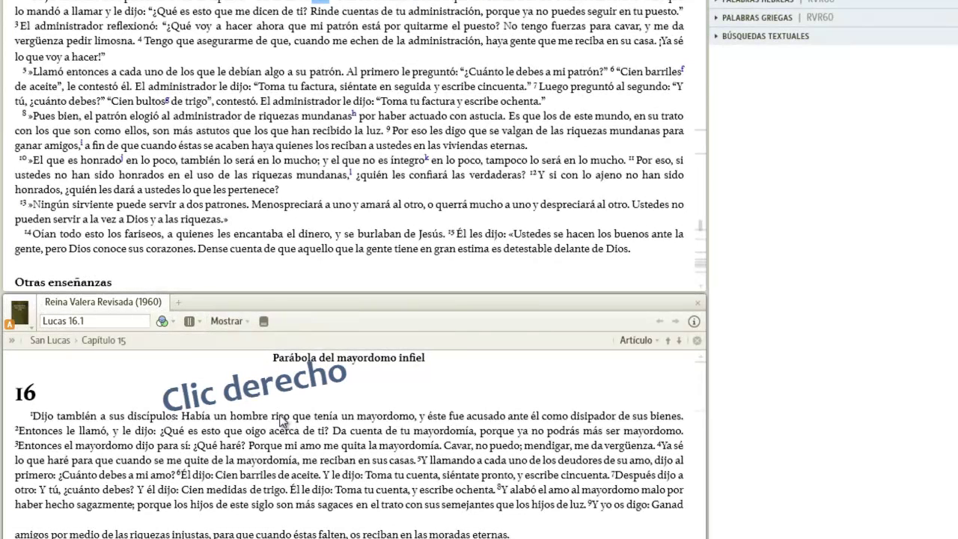
Open a word study of the lemma πλούσιος behind "rico" in the Reina Valera Lucas 16.1 and dock it below the "rico" study.
{"action": "right_click", "coordinate": [281, 417]}
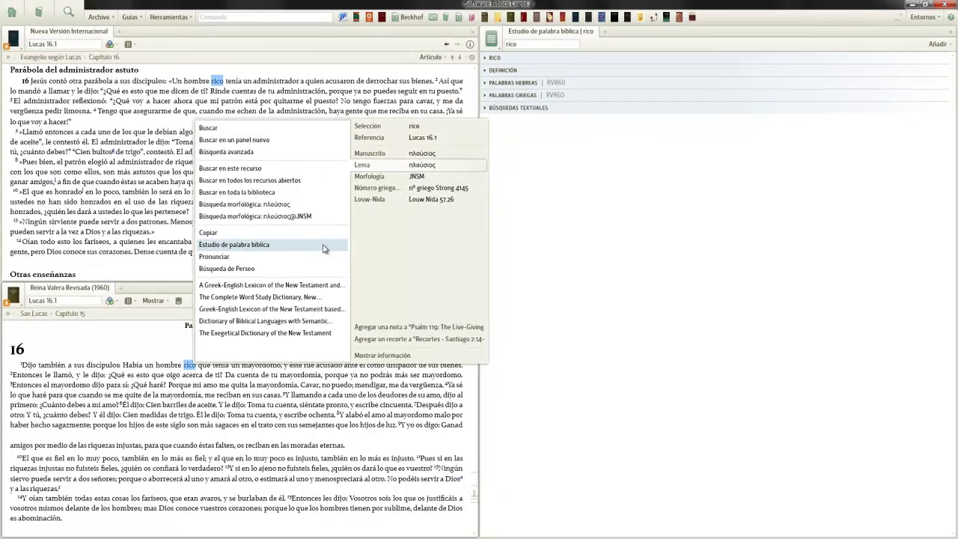
{"action": "left_click", "coordinate": [477, 238]}
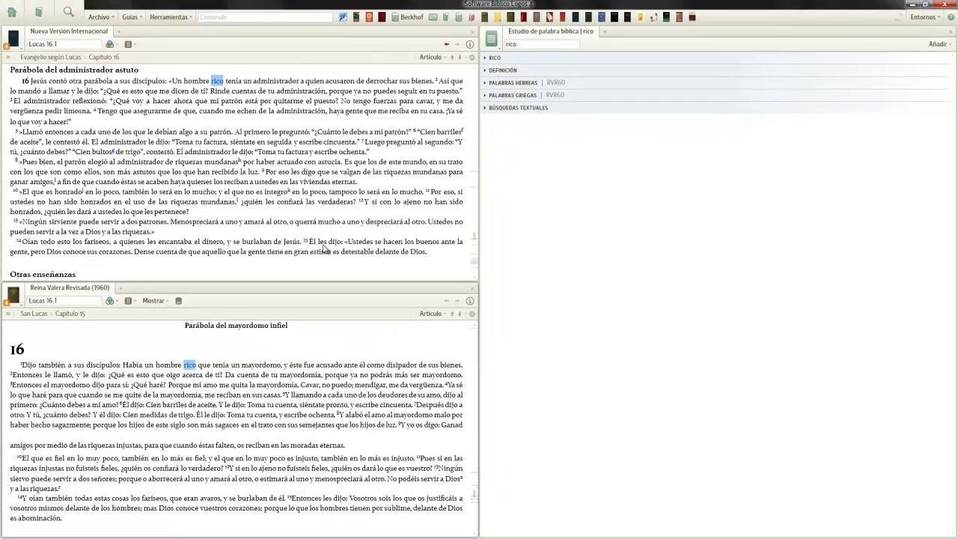
{"action": "left_click_drag", "start_coordinate": [203, 32], "coordinate": [771, 465]}
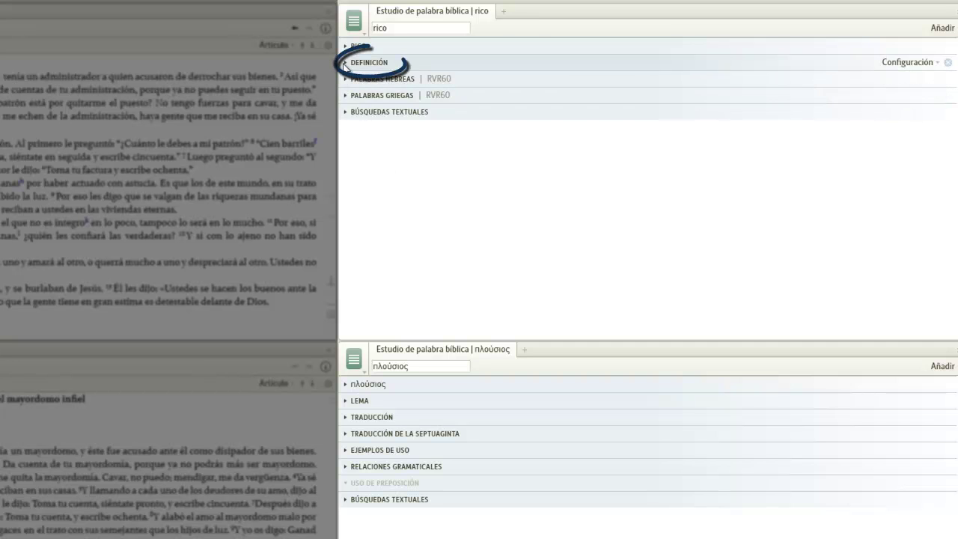
Examine the Definición section of the "rico" study and the Lema section of the πλούσιος study, leaving both collapsed.
{"action": "left_click", "coordinate": [346, 64]}
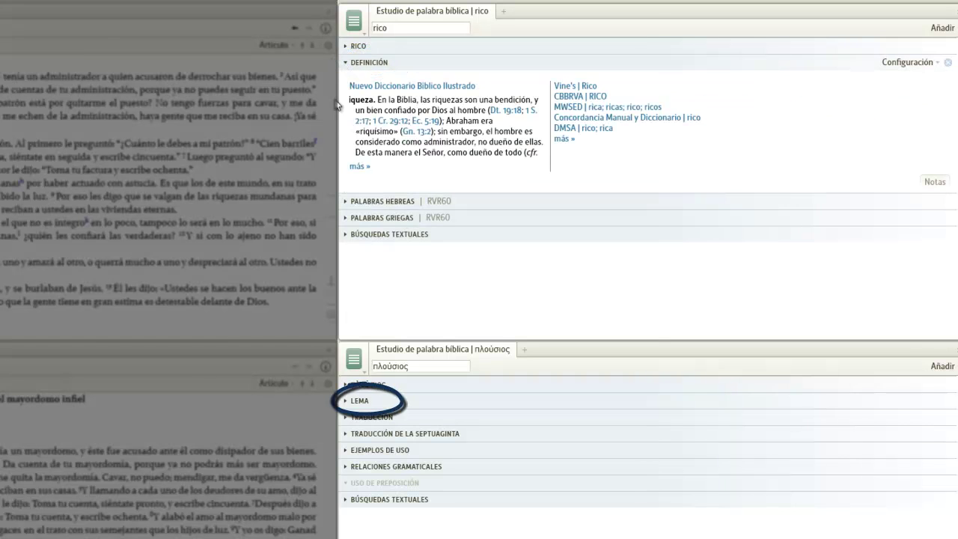
{"action": "left_click", "coordinate": [347, 402]}
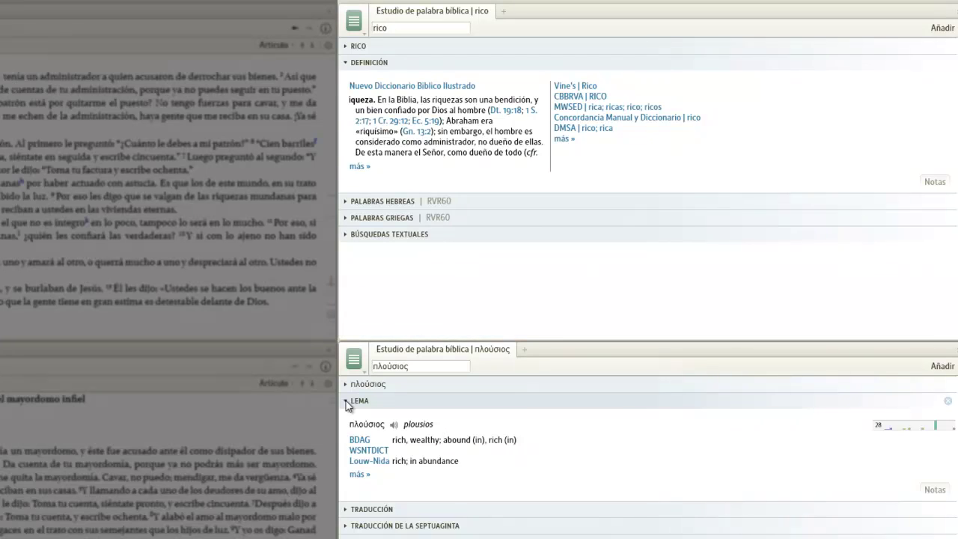
{"action": "left_click", "coordinate": [345, 402]}
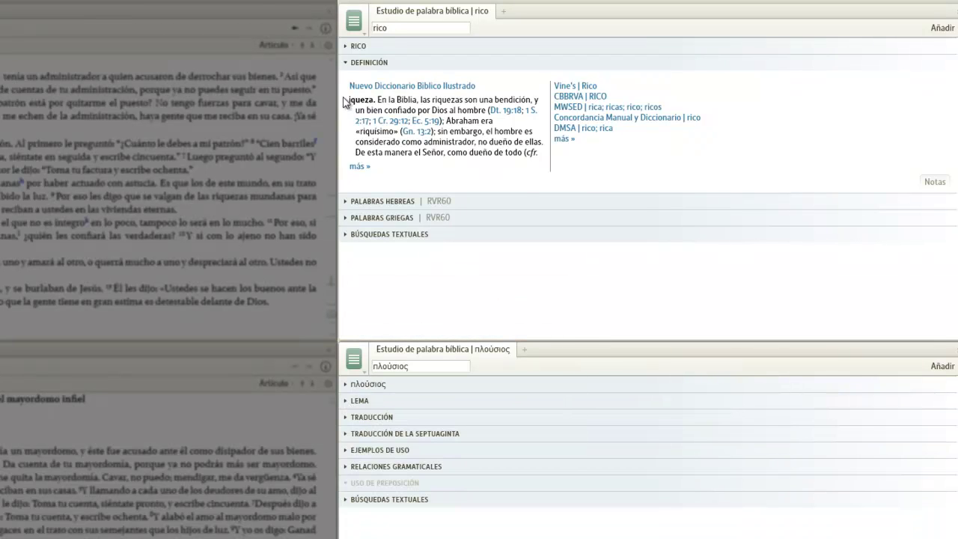
{"action": "left_click", "coordinate": [345, 66]}
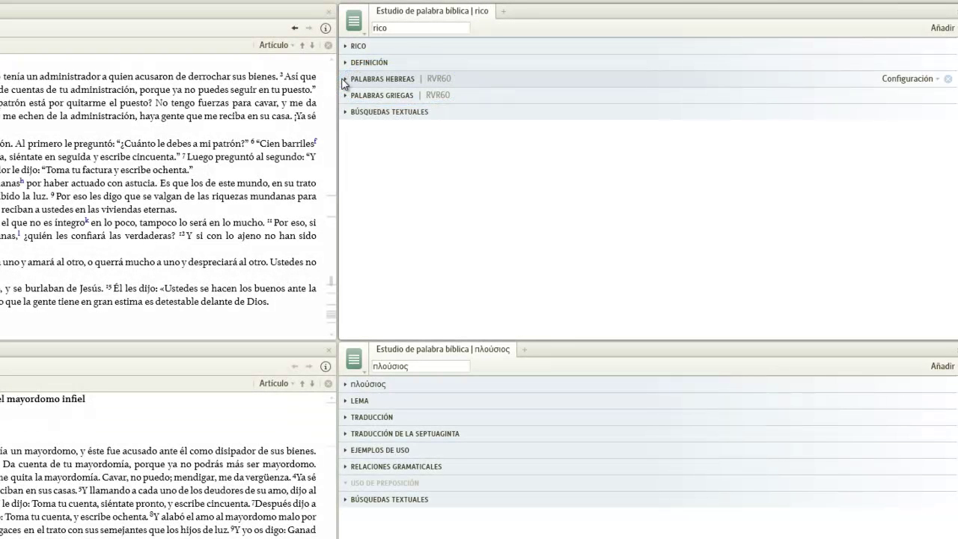
Expand Palabras hebreas in the "rico" study, choose Reina Valera Revisada (1960) as its Bible, and collapse the section.
{"action": "left_click", "coordinate": [344, 80]}
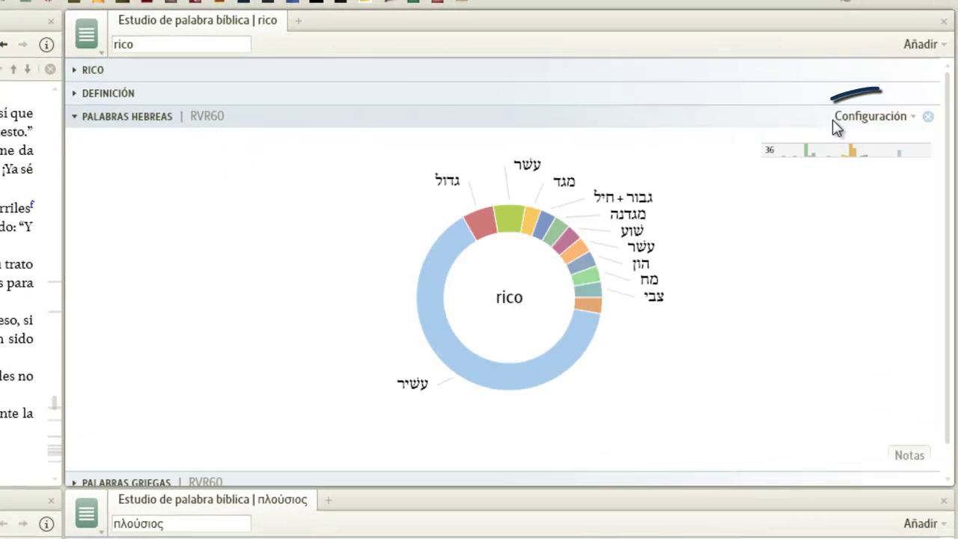
{"action": "left_click", "coordinate": [909, 118]}
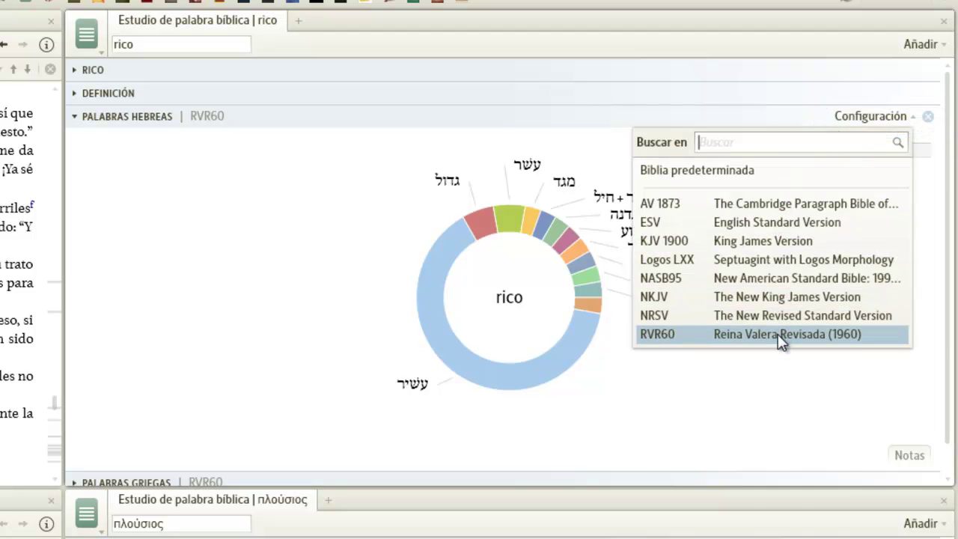
{"action": "mouse_move", "coordinate": [778, 334]}
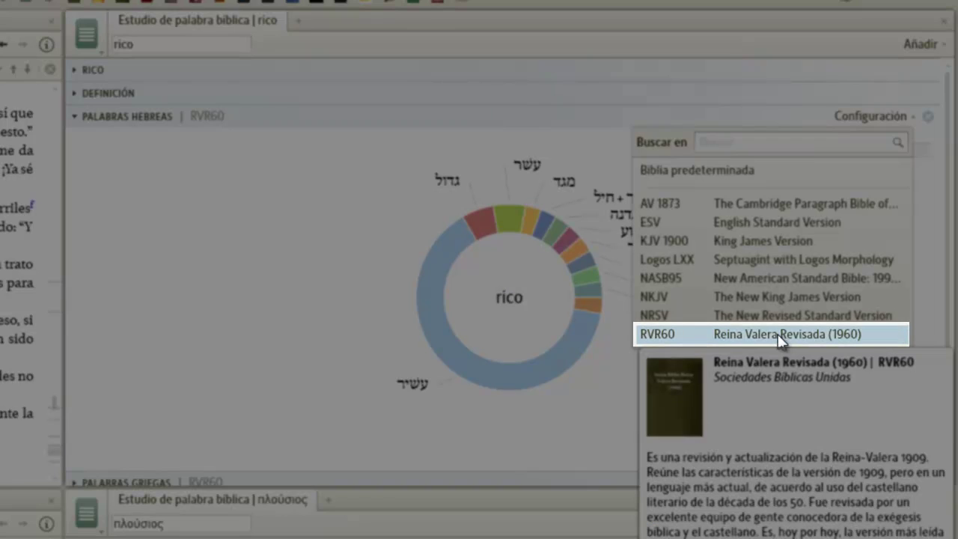
{"action": "left_click", "coordinate": [778, 334]}
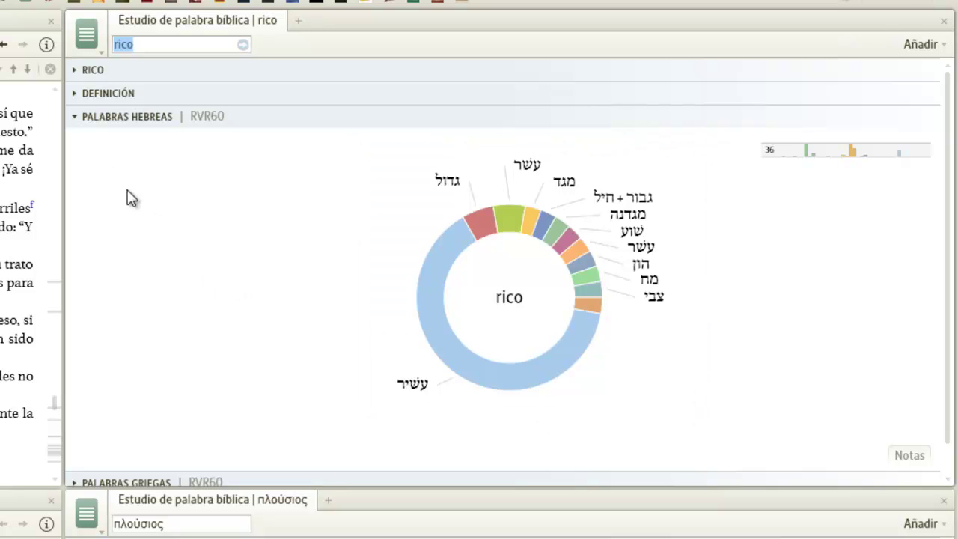
{"action": "left_click", "coordinate": [75, 119]}
Compare the Palabras griegas chart for "rico" with the Traducción chart for πλούσιος, leaving both sections collapsed.
{"action": "left_click", "coordinate": [72, 138]}
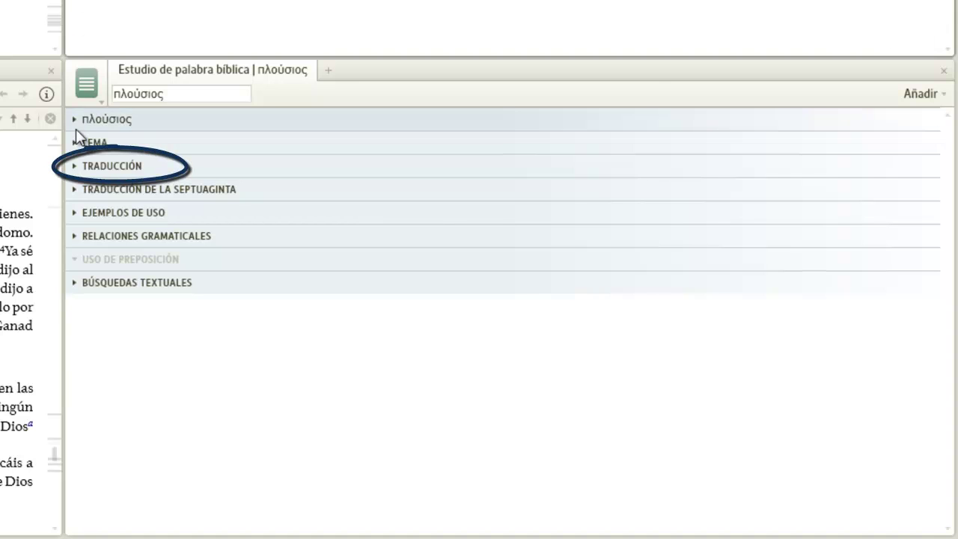
{"action": "left_click", "coordinate": [77, 168]}
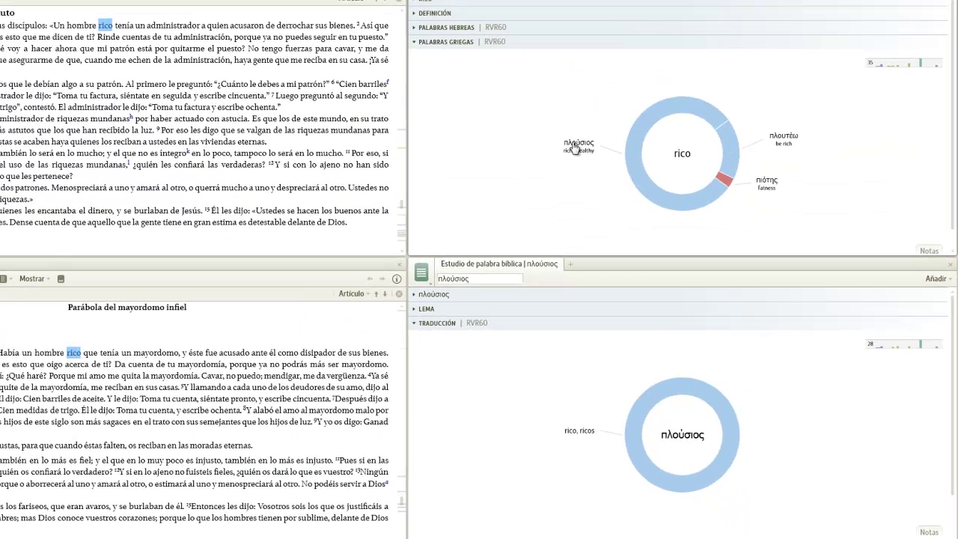
{"action": "mouse_move", "coordinate": [635, 165]}
{"action": "left_click", "coordinate": [414, 325]}
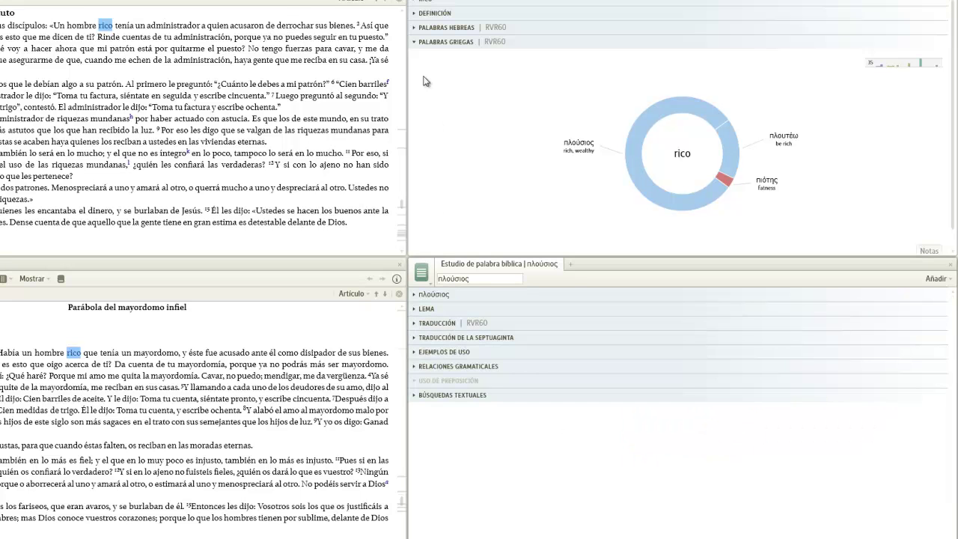
{"action": "left_click", "coordinate": [412, 45]}
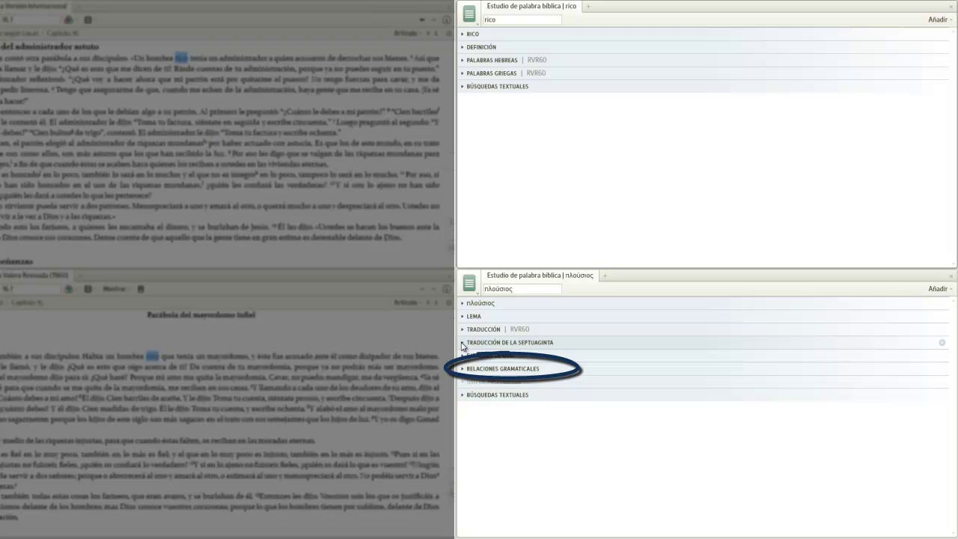
Compare the Traducción de la Septuaginta chart for πλούσιος with the Palabras hebreas chart for "rico", leaving both collapsed.
{"action": "left_click", "coordinate": [462, 343]}
{"action": "left_click", "coordinate": [463, 60]}
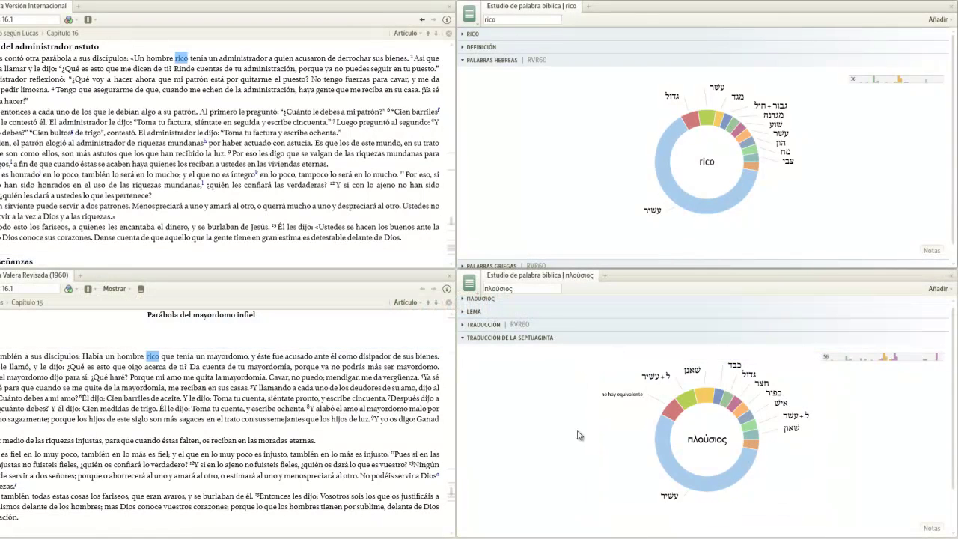
{"action": "left_click", "coordinate": [464, 342]}
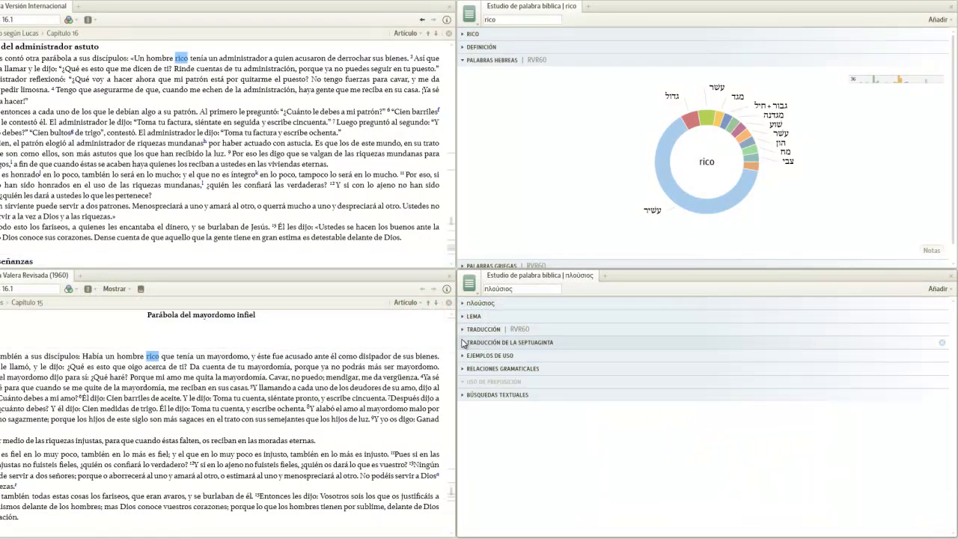
{"action": "left_click", "coordinate": [464, 60]}
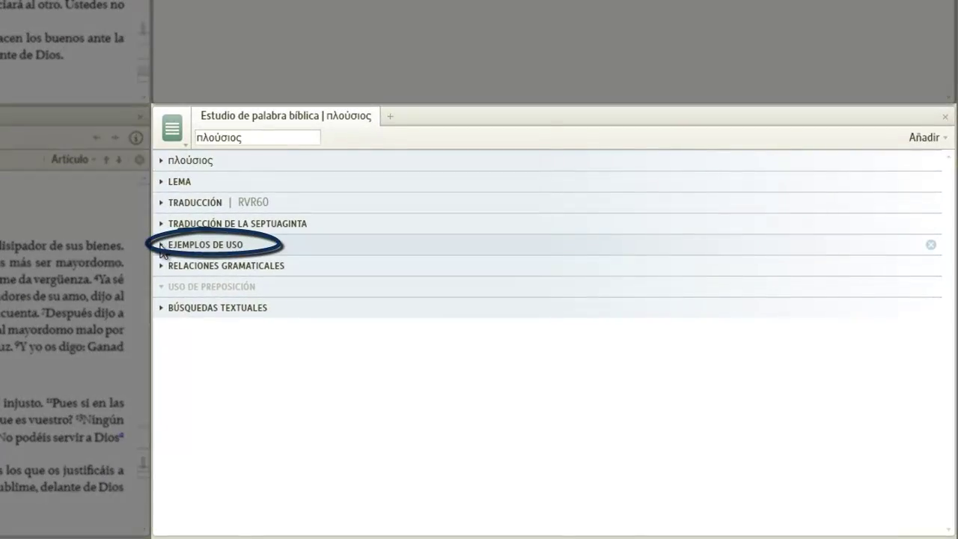
Review the Ejemplos de uso of πλούσιος in Spanish, switch them to Greek, and collapse the section.
{"action": "left_click", "coordinate": [161, 247]}
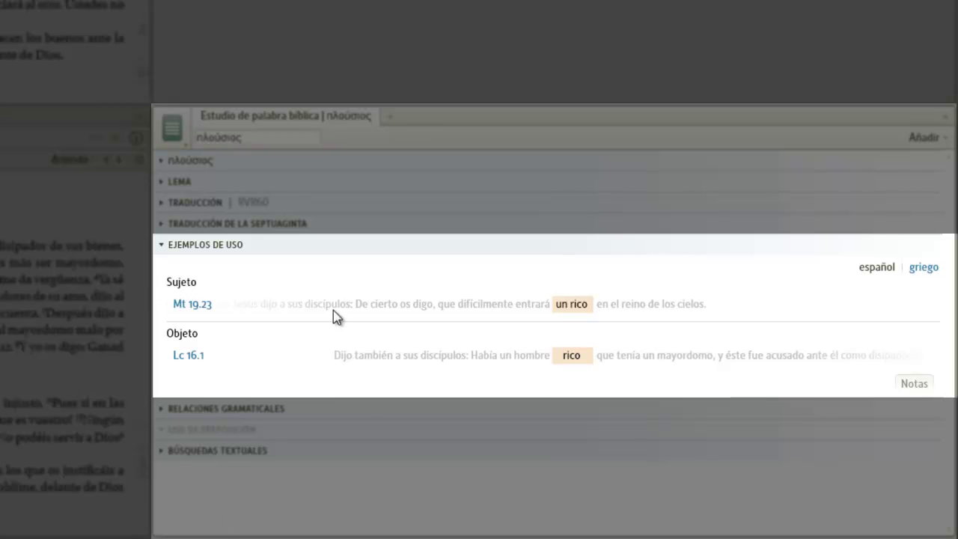
{"action": "mouse_move", "coordinate": [581, 310]}
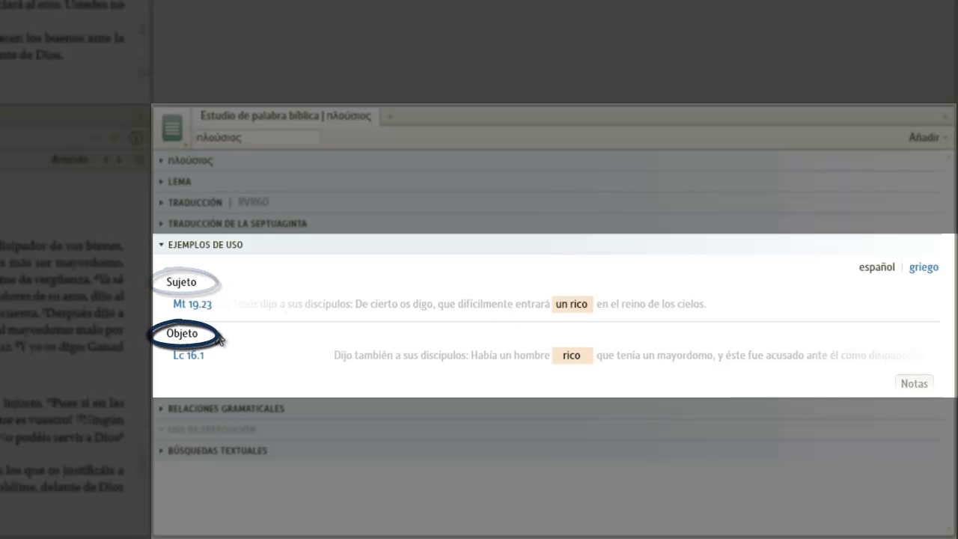
{"action": "left_click", "coordinate": [934, 277]}
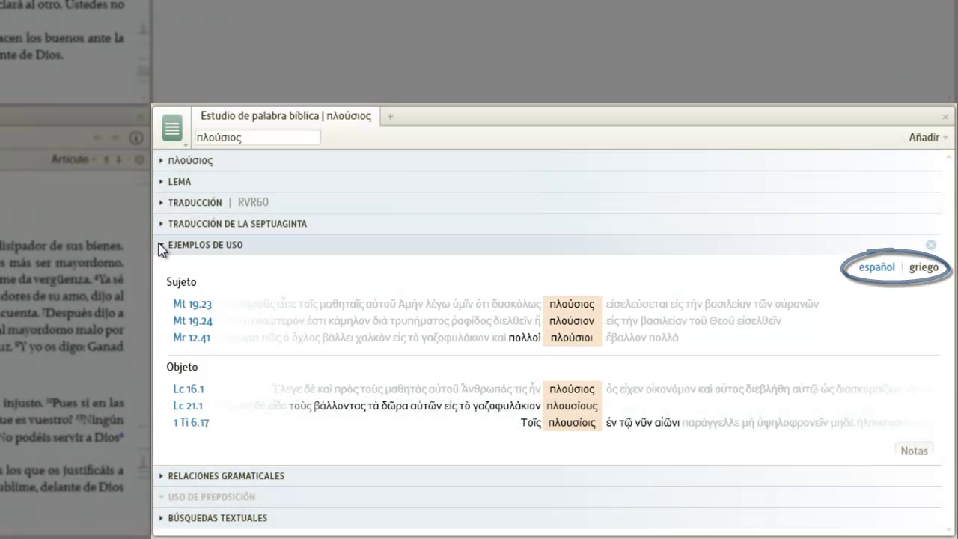
{"action": "left_click", "coordinate": [159, 244]}
Examine the Relaciones gramaticales of πλούσιος, including the verses where it is the subject of εἰσέρχομαι, and collapse the section.
{"action": "left_click", "coordinate": [159, 268]}
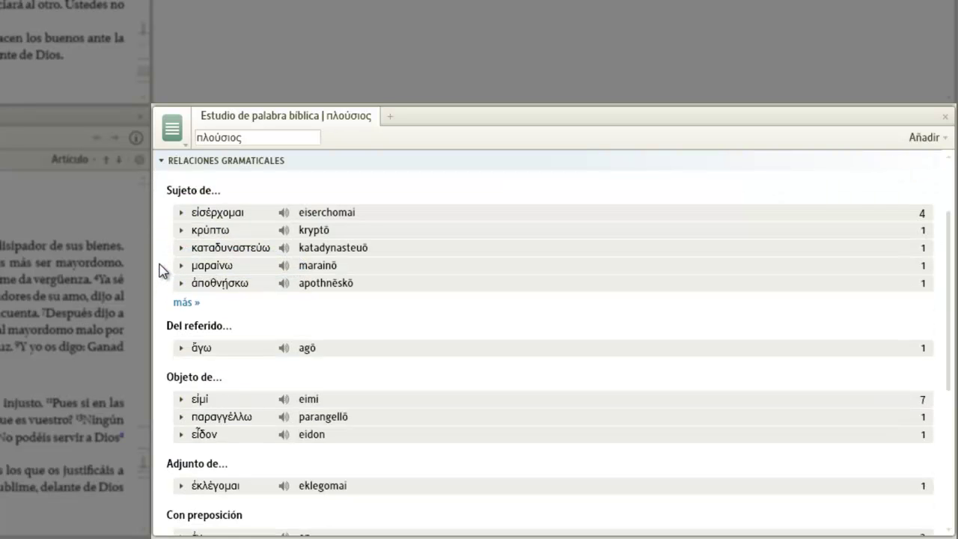
{"action": "left_click", "coordinate": [181, 213]}
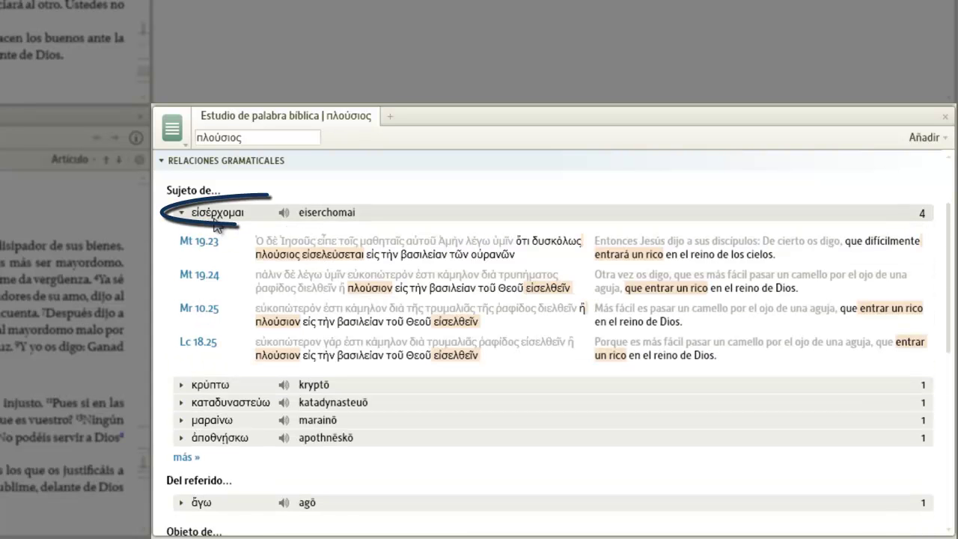
{"action": "mouse_move", "coordinate": [432, 246]}
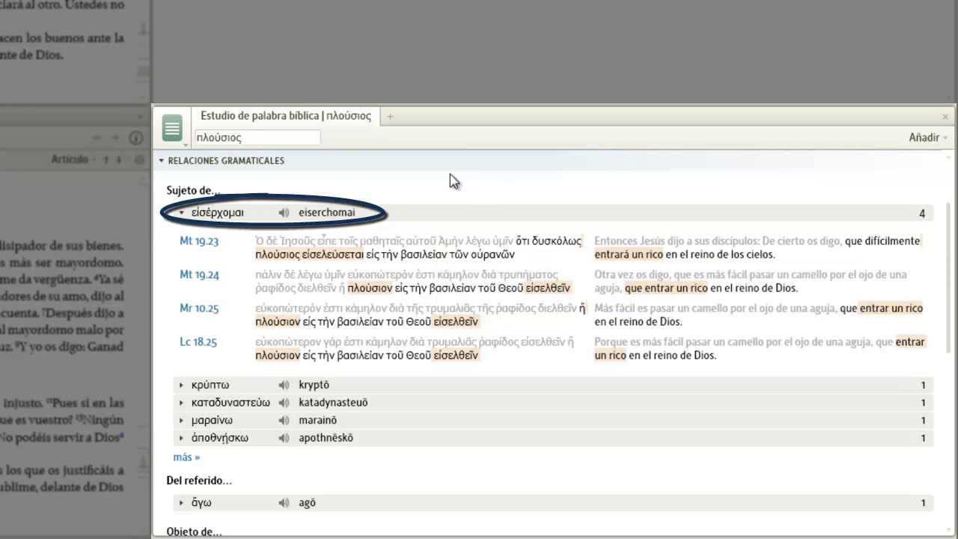
{"action": "left_click", "coordinate": [163, 162]}
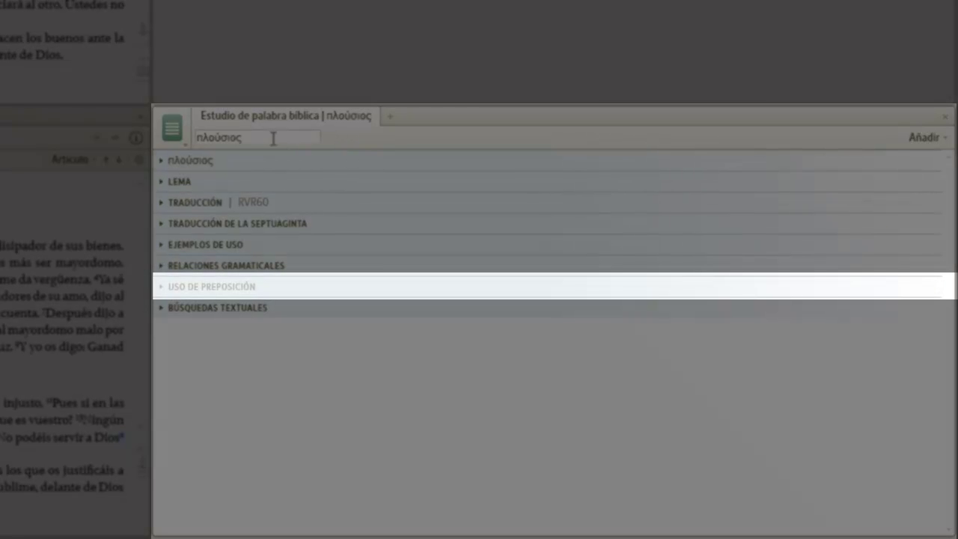
Change the studied word from πλούσιος to εἰσέρχομαι in the Greek word study.
{"action": "left_click", "coordinate": [273, 138]}
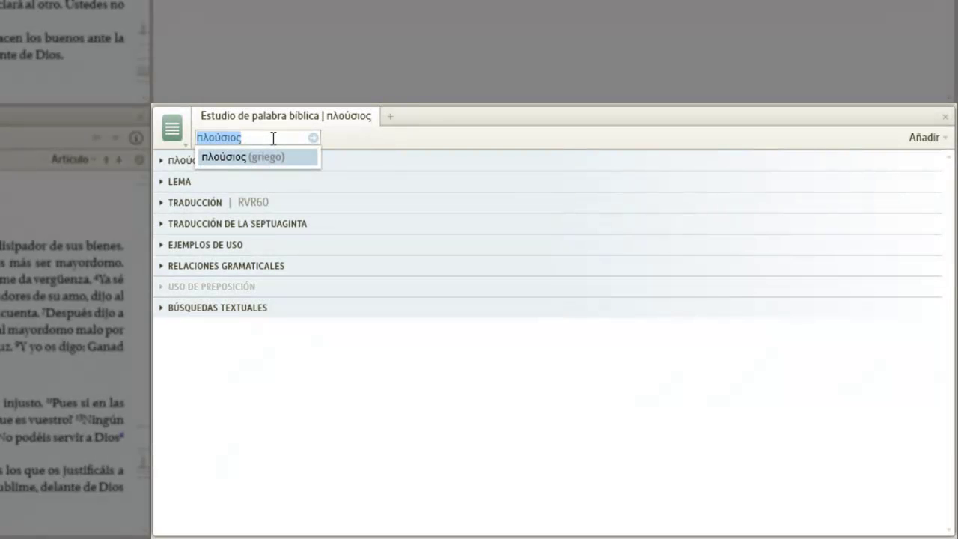
{"action": "type", "text": "εισερ"}
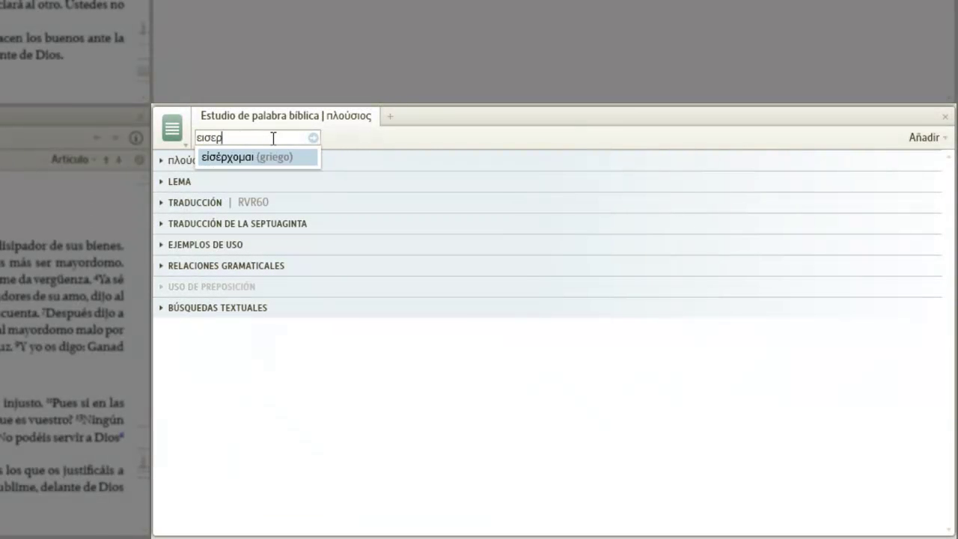
{"action": "key", "text": "Return"}
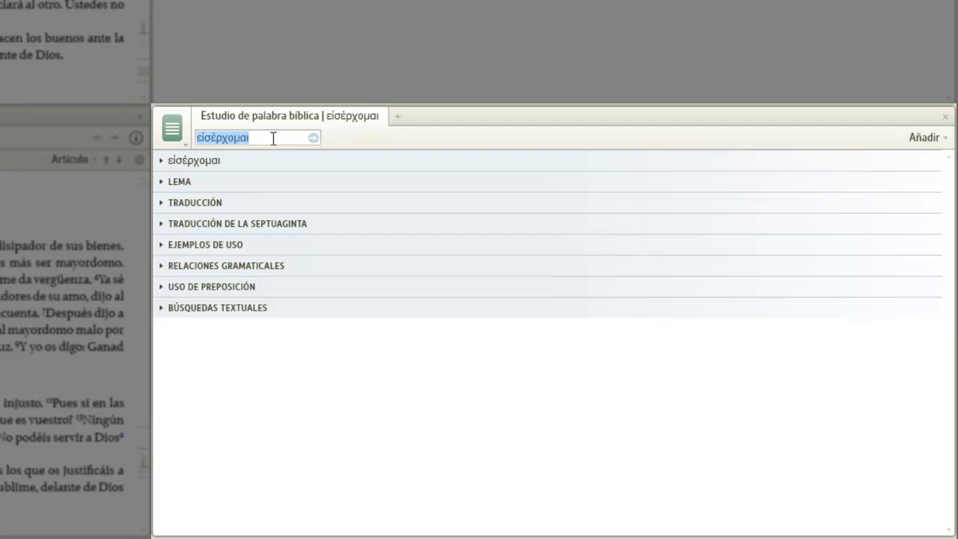
Examine the ἐν entry in the Uso de preposición diagram for εἰσέρχομαι and collapse the section.
{"action": "left_click", "coordinate": [258, 287]}
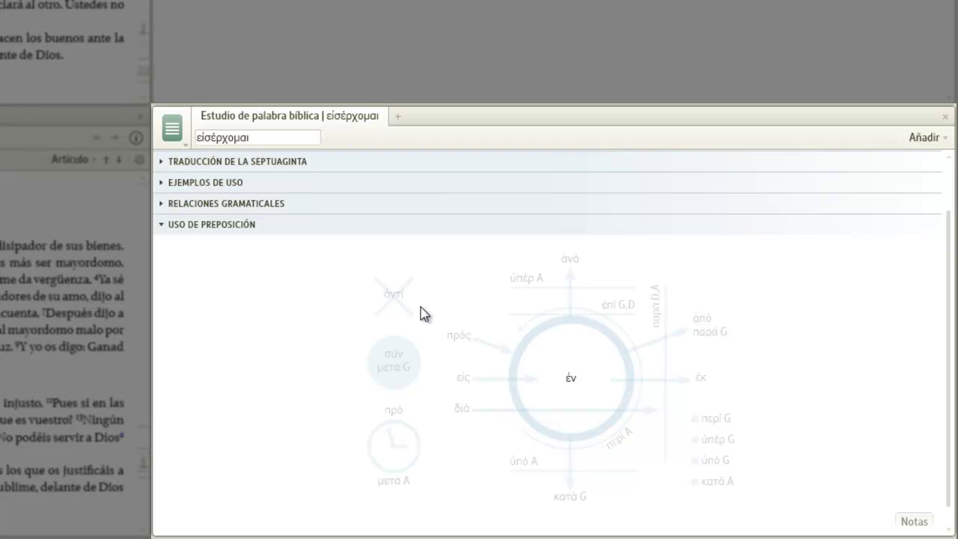
{"action": "mouse_move", "coordinate": [571, 383]}
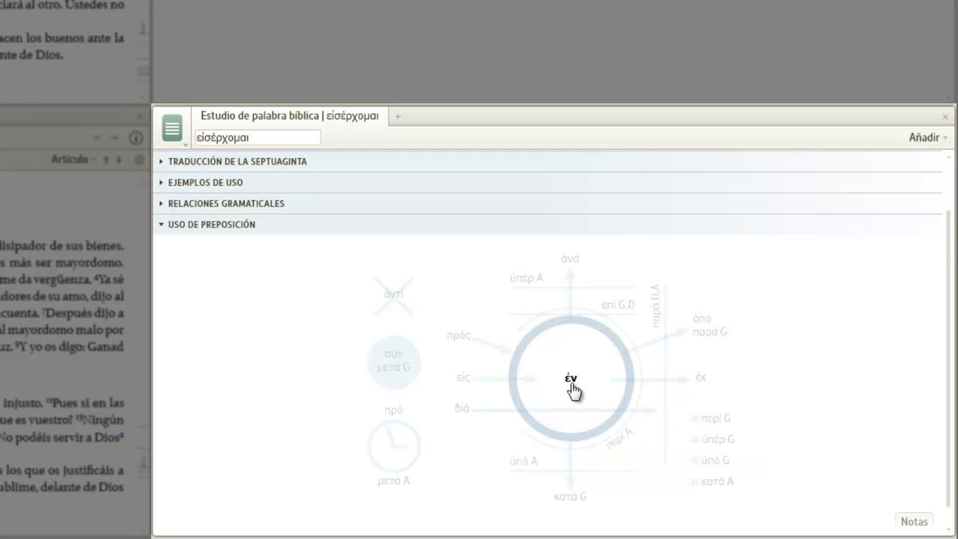
{"action": "left_click", "coordinate": [165, 230]}
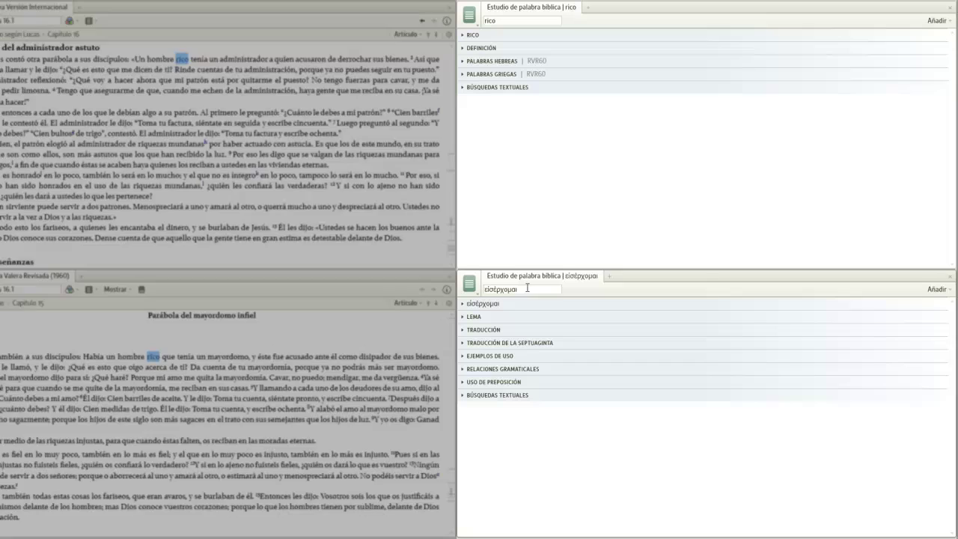
Change the studied word in the Greek word study to πλούσιος, using the suggestion for "πλου".
{"action": "left_click", "coordinate": [430, 262]}
{"action": "type", "text": "πλου"}
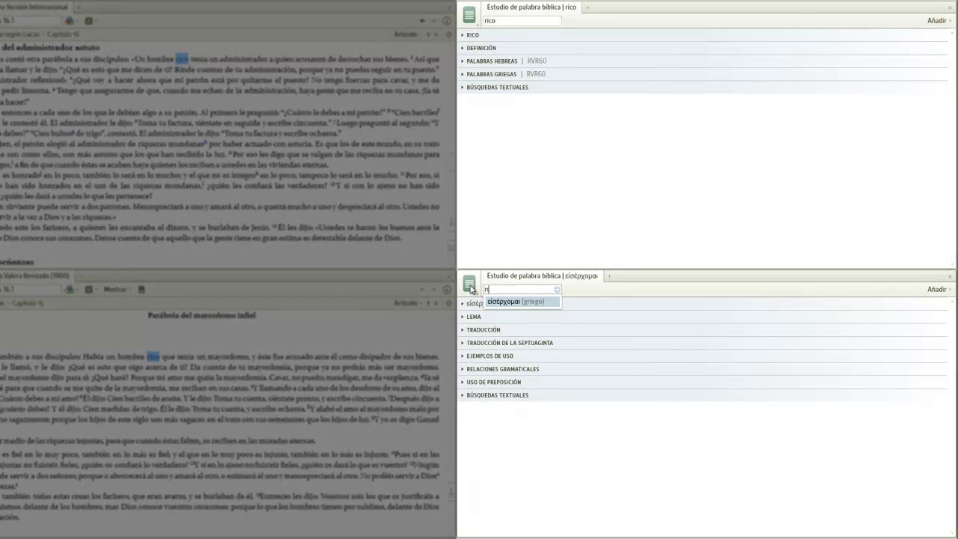
{"action": "key", "text": "BackSpace"}
{"action": "key", "text": "BackSpace"}
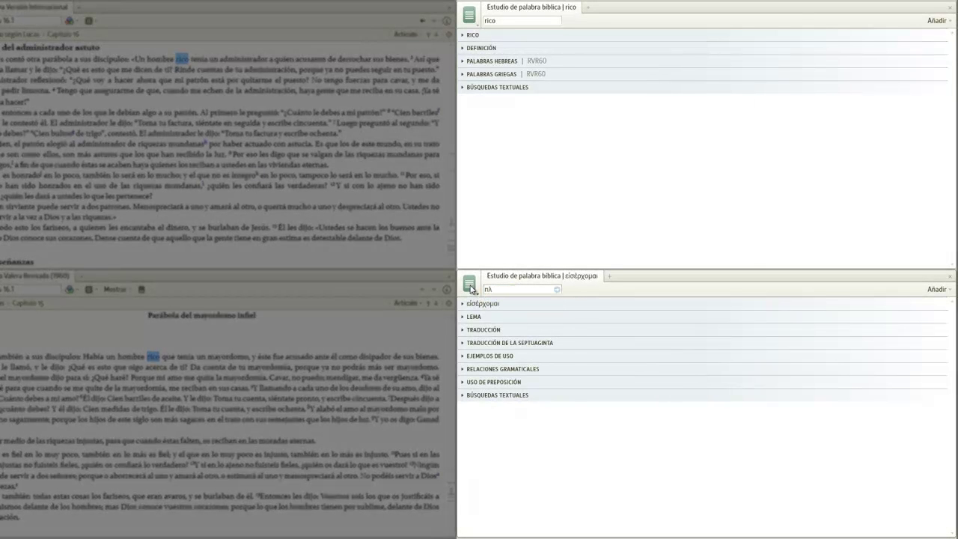
{"action": "type", "text": "ου"}
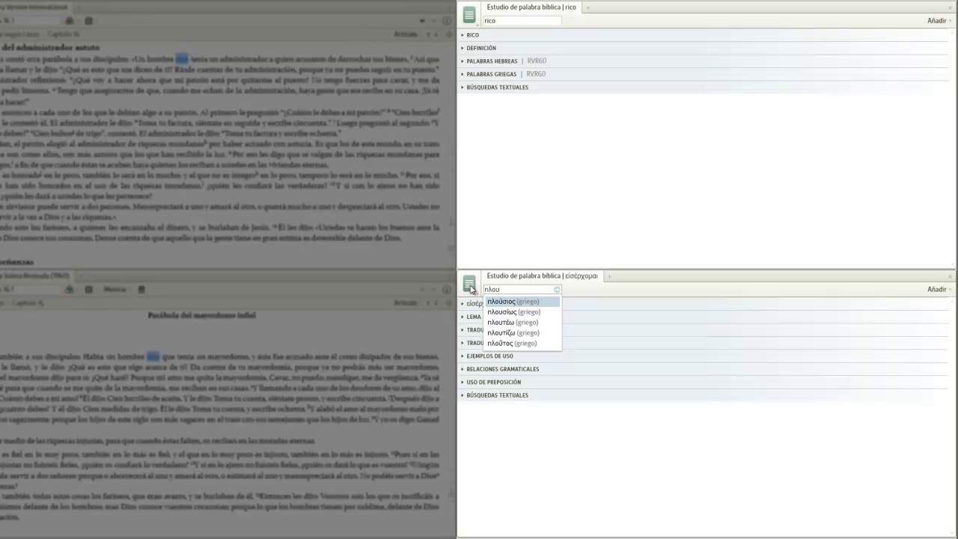
{"action": "key", "text": "Return"}
Expand the Búsquedas textuales section in both the "rico" and πλούσιος word studies to compare the resources searched.
{"action": "left_click", "coordinate": [465, 88]}
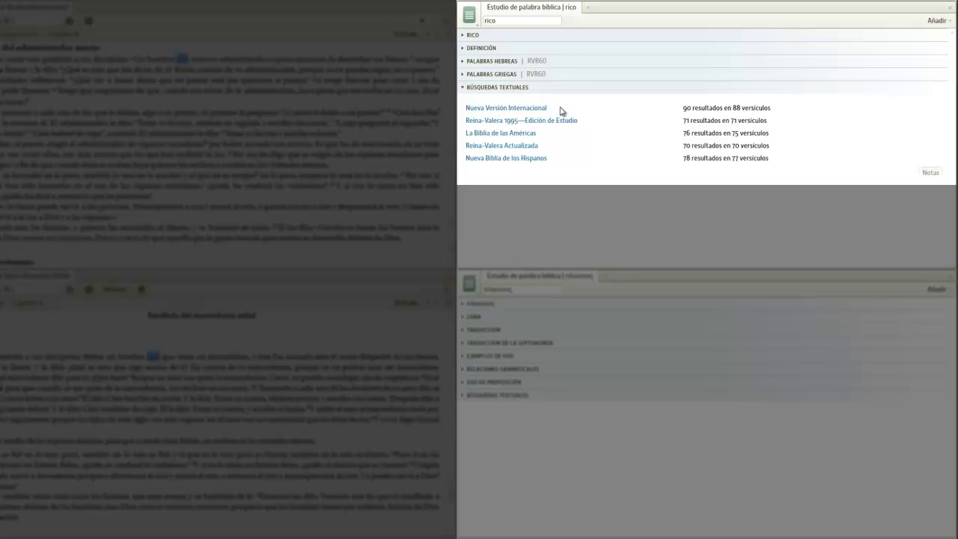
{"action": "left_click", "coordinate": [462, 397]}
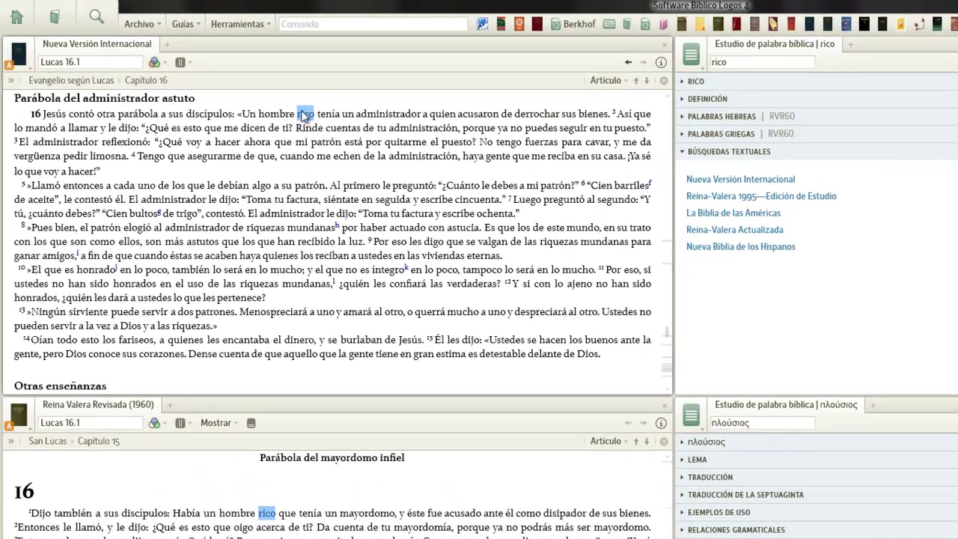
Compare the context options for "rico" in Lucas 16.1 between Nueva Versión Internacional and Reina Valera Revisada (1960), including the Lema entry.
{"action": "right_click", "coordinate": [305, 112]}
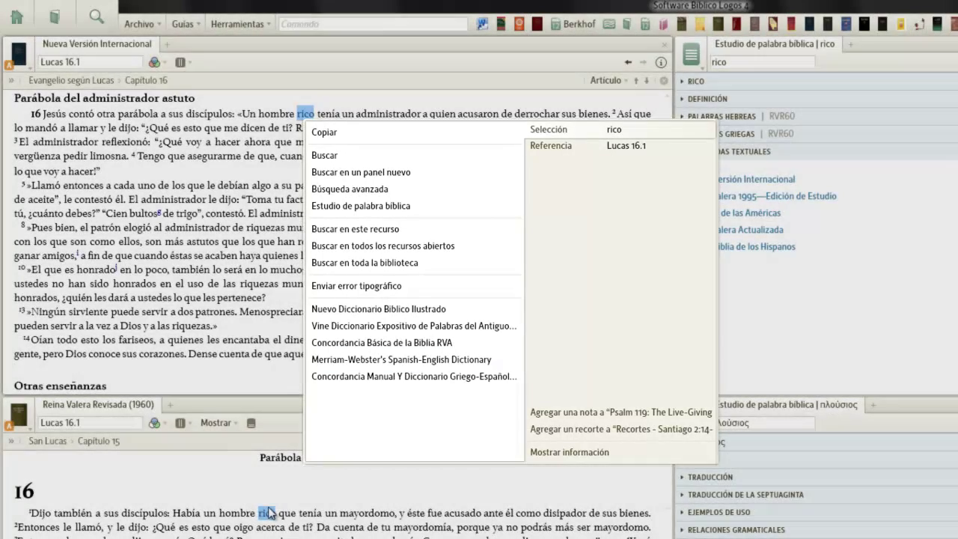
{"action": "left_click", "coordinate": [267, 514]}
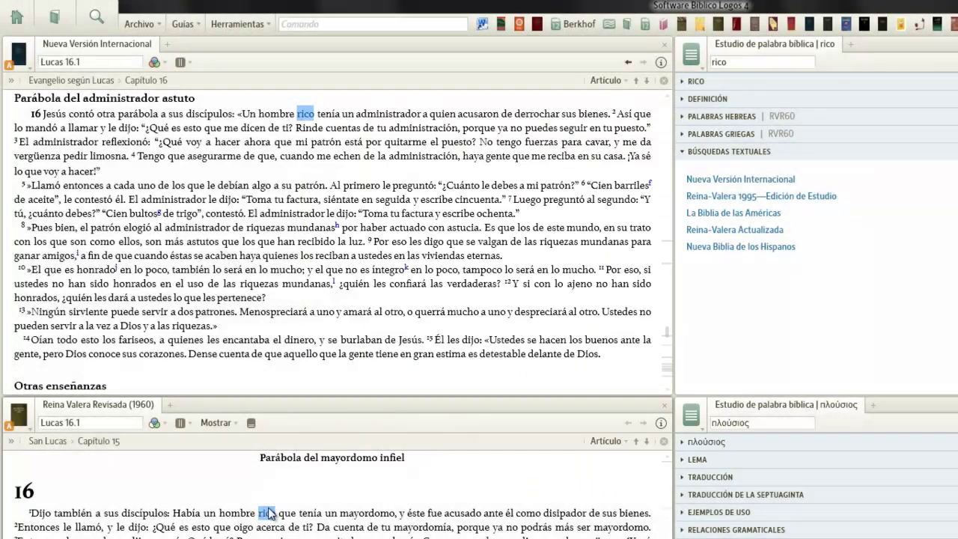
{"action": "right_click", "coordinate": [267, 514]}
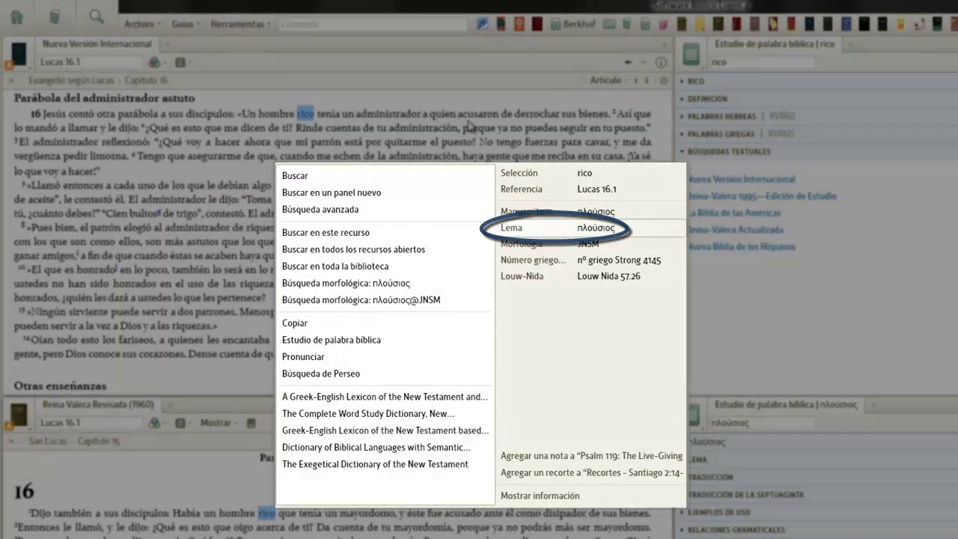
{"action": "left_click", "coordinate": [448, 108]}
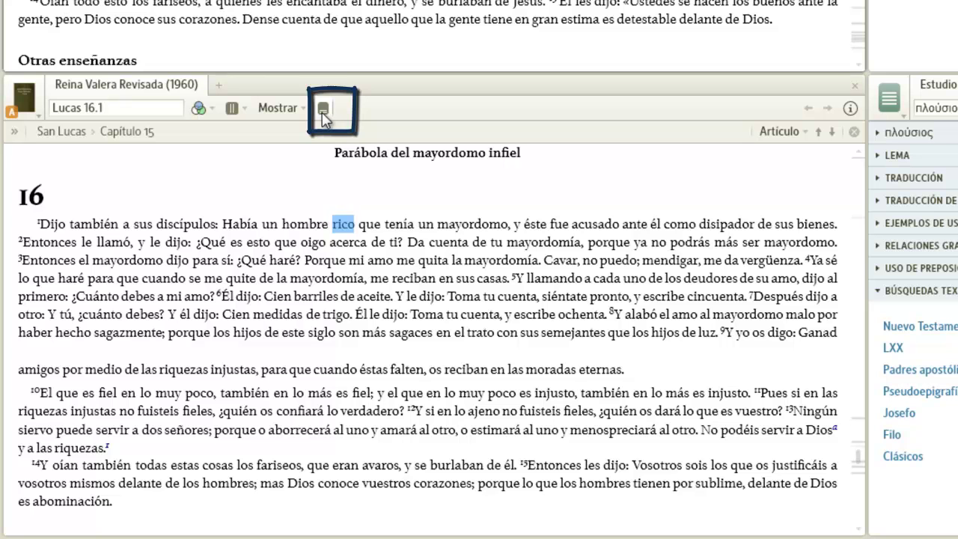
Display the interlinear pane beneath the Lucas 16.1 text in Reina Valera Revisada (1960).
{"action": "left_click", "coordinate": [323, 111]}
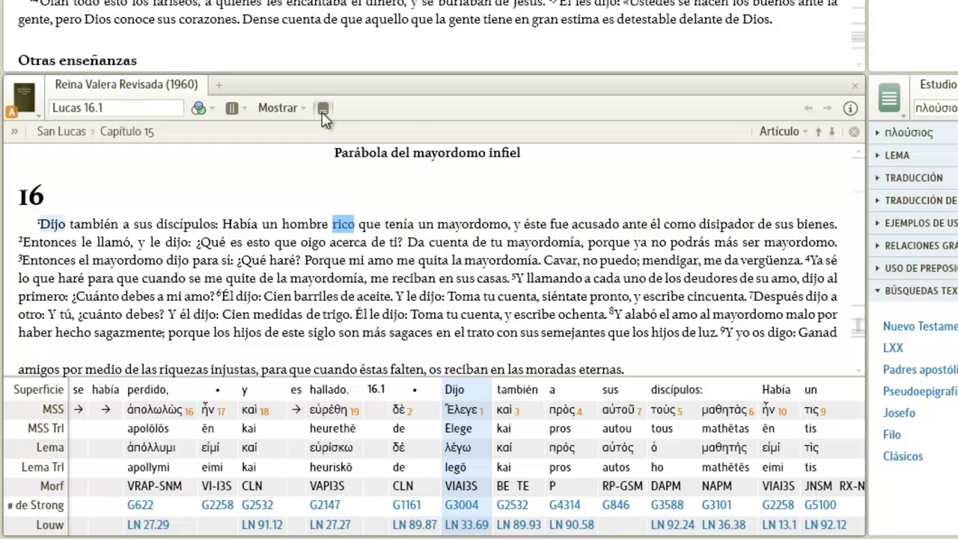
{"action": "mouse_move", "coordinate": [202, 88]}
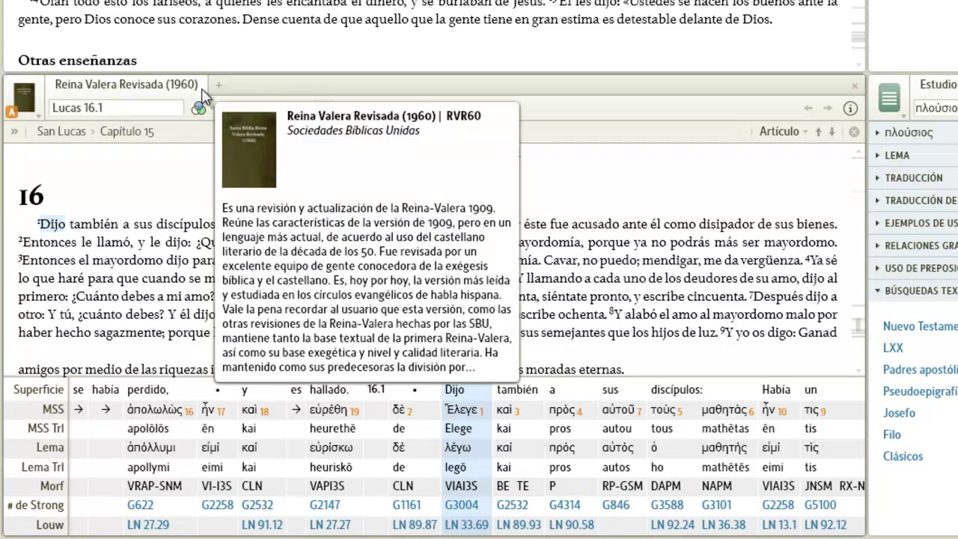